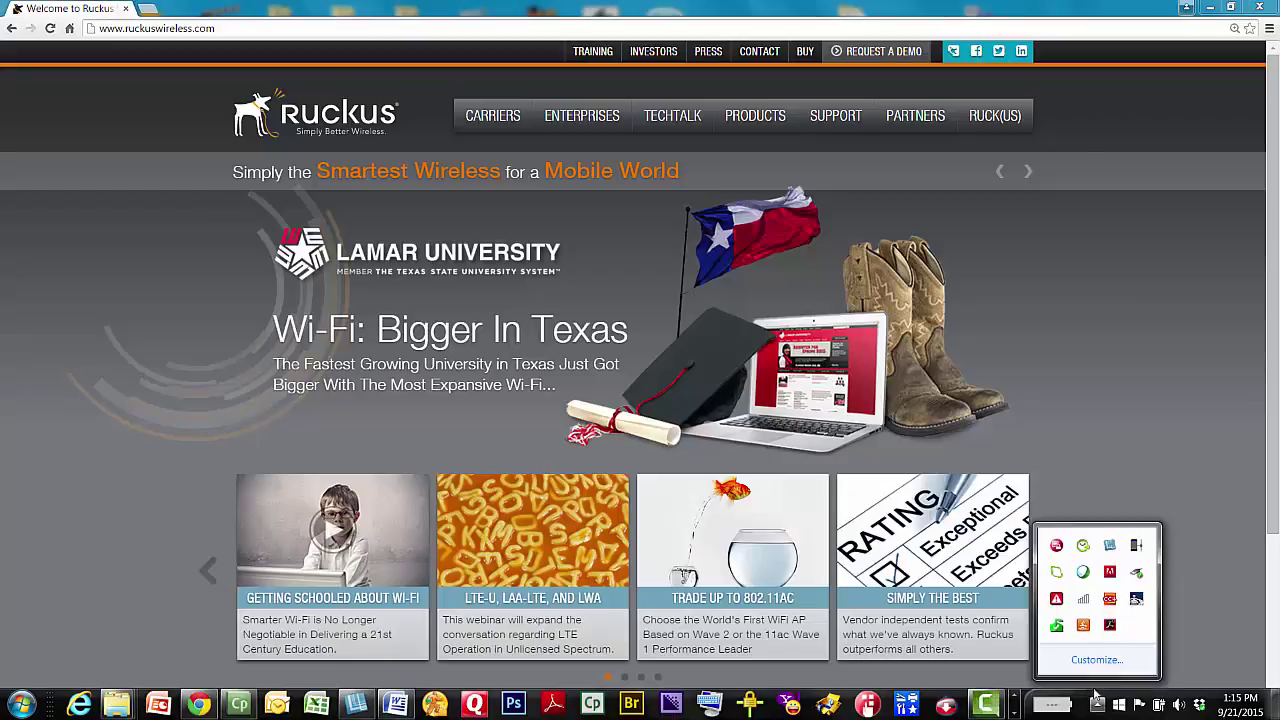
Connect the PC's Wi-Fi to the Configure.Me-3AE8F0 network.
left_click(1083, 598)
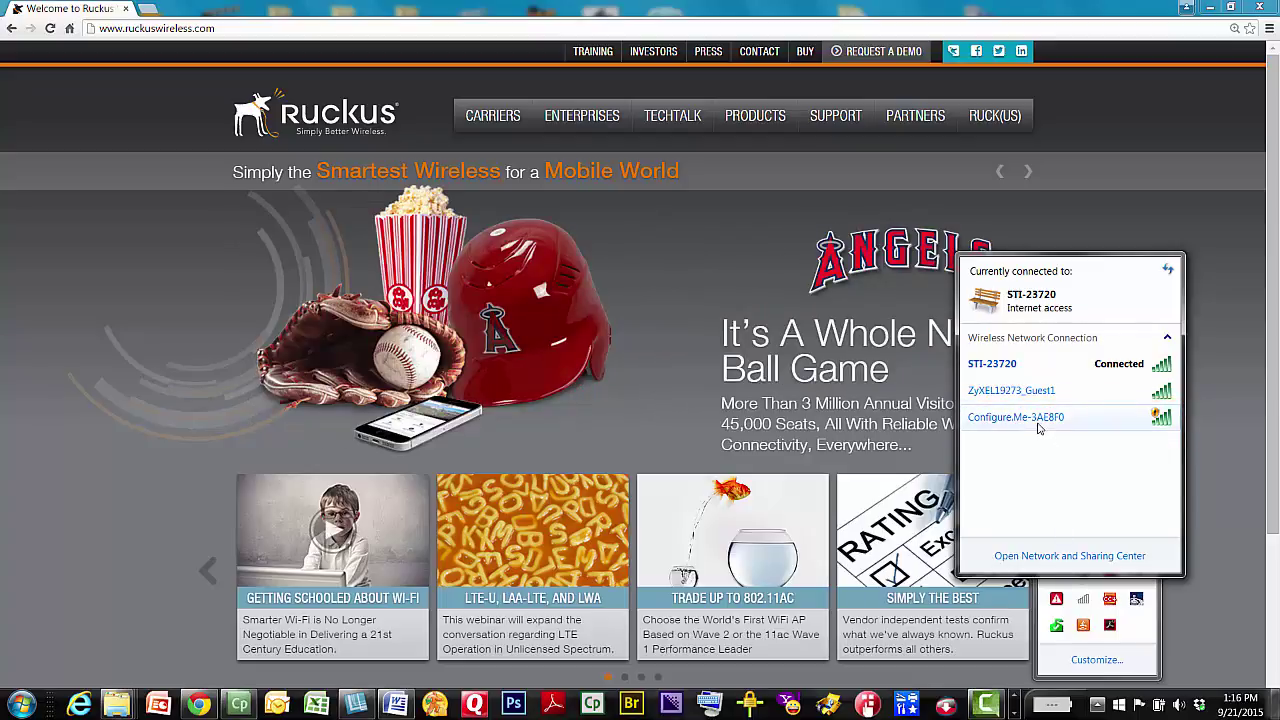
left_click(1033, 420)
left_click(1140, 483)
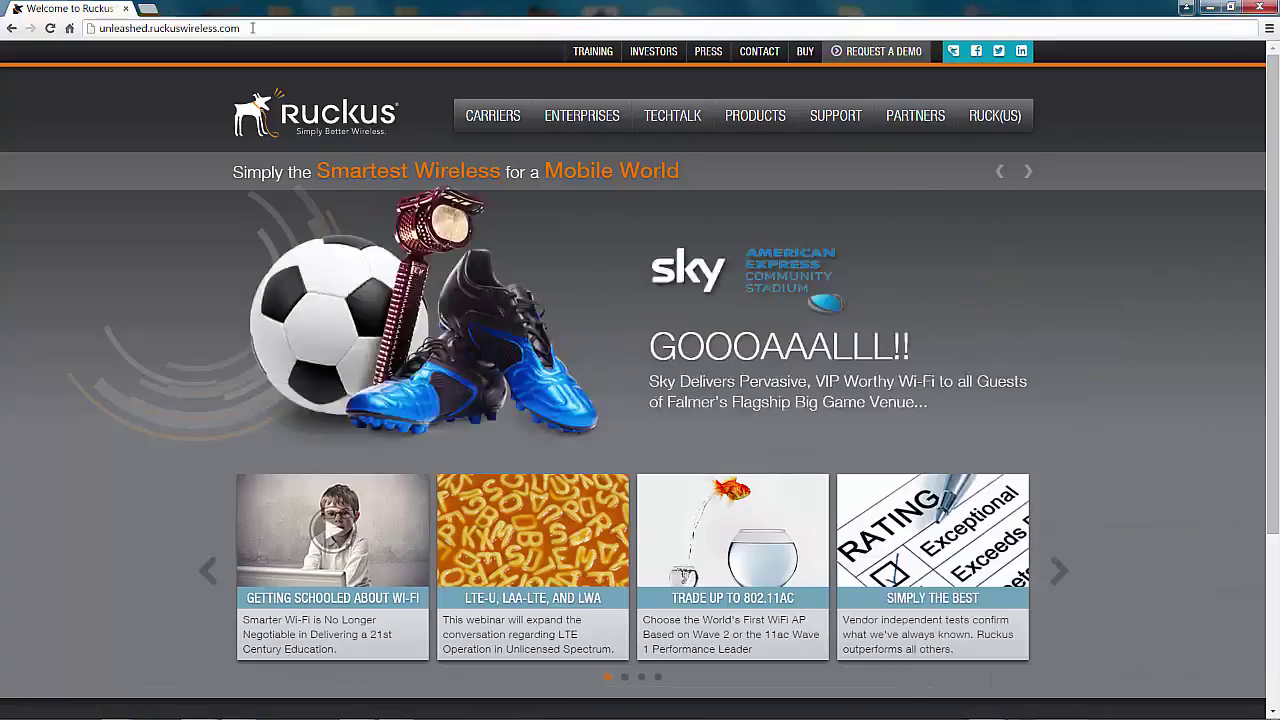
Browse to unleashed.ruckuswireless.com and proceed past the certificate warning to 192.168.101.1.
left_click(252, 28)
key("BackSpace")
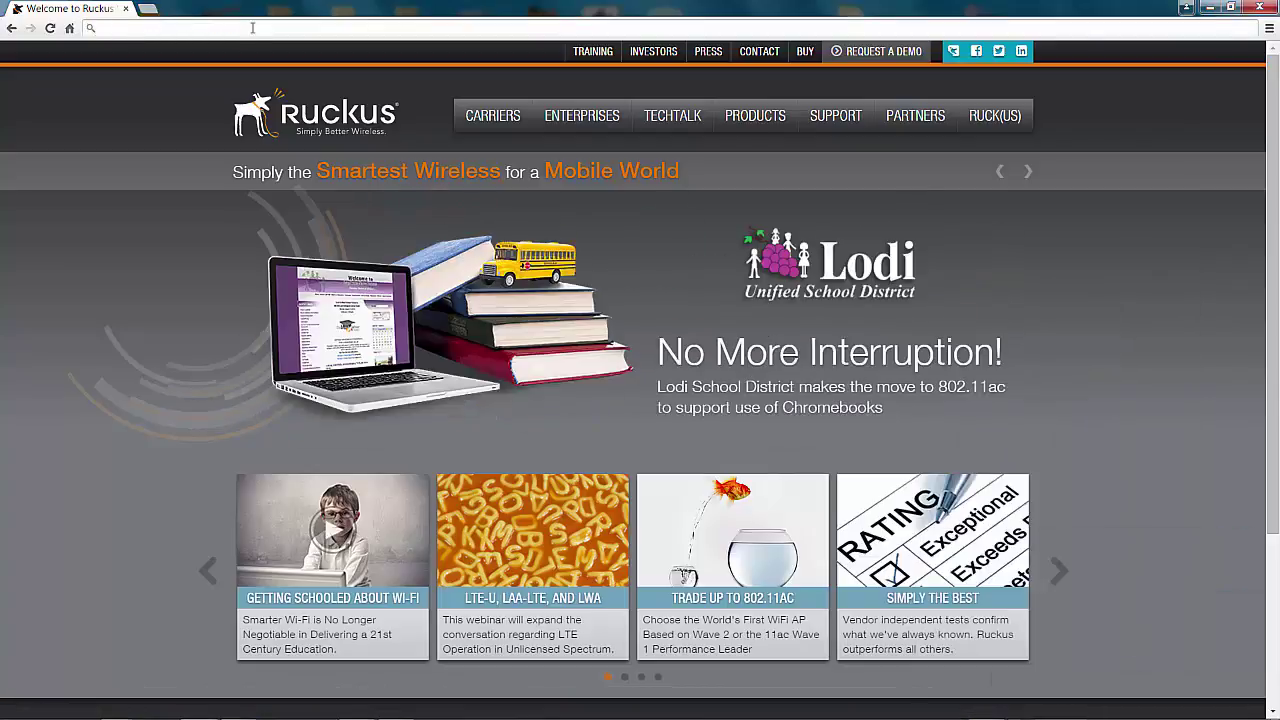
type("unle")
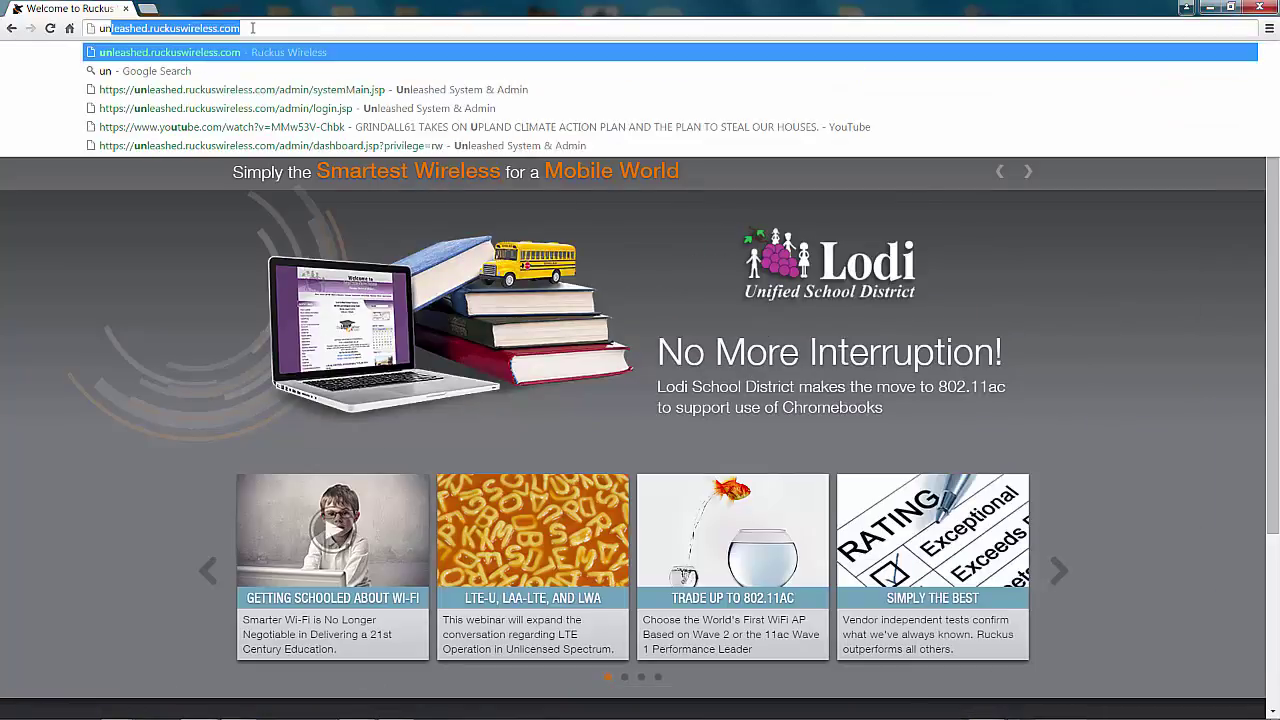
type("ashed.")
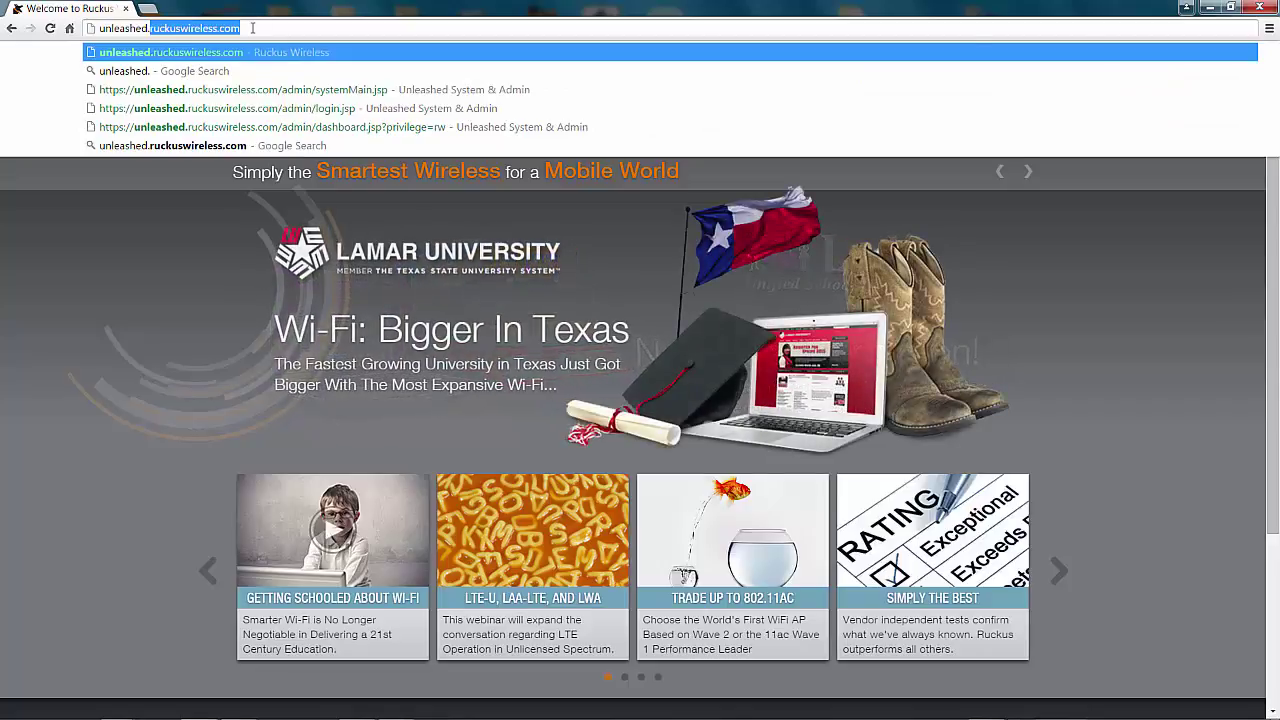
key("Return")
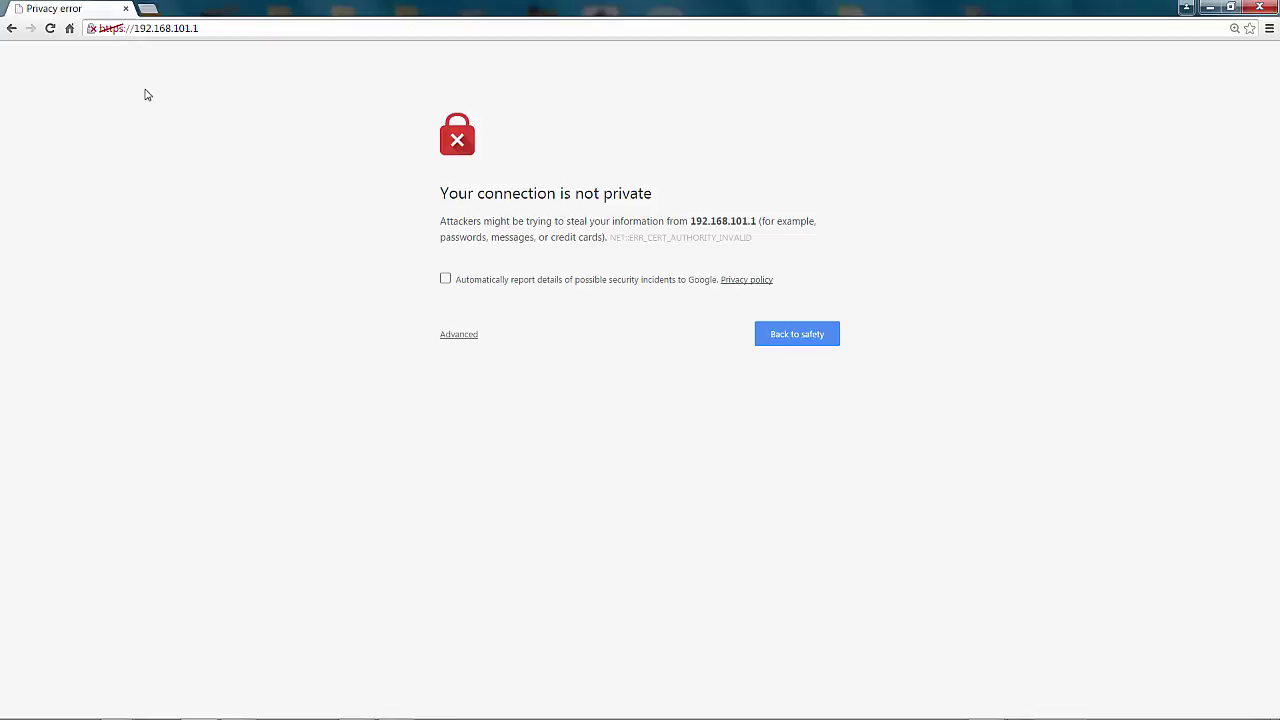
left_click(466, 342)
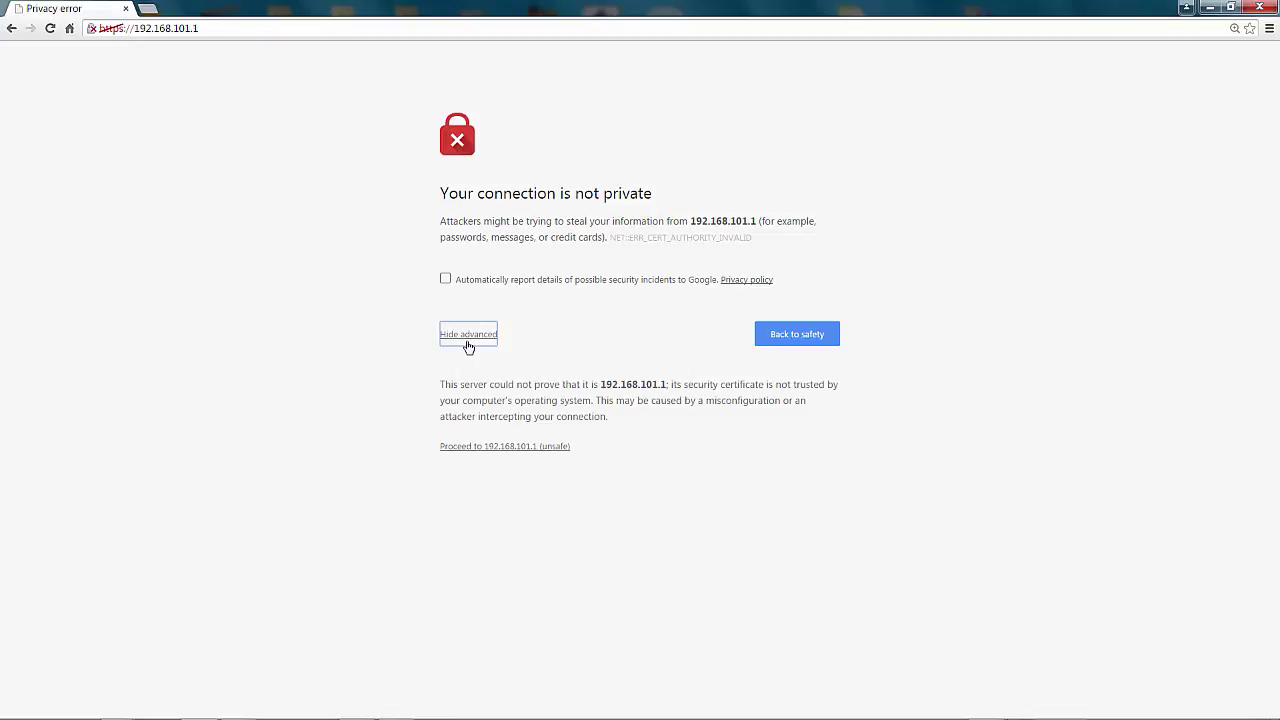
left_click(502, 448)
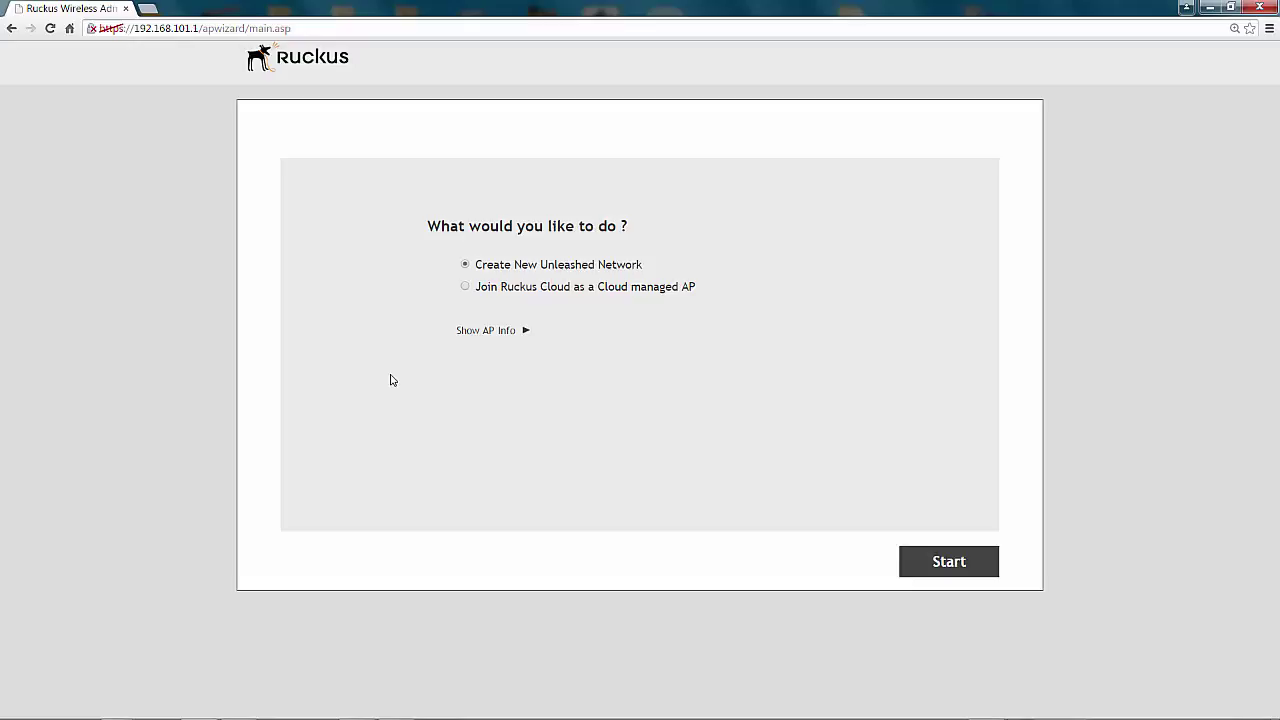
Start creating a new Unleashed network with the default option selected.
left_click(957, 564)
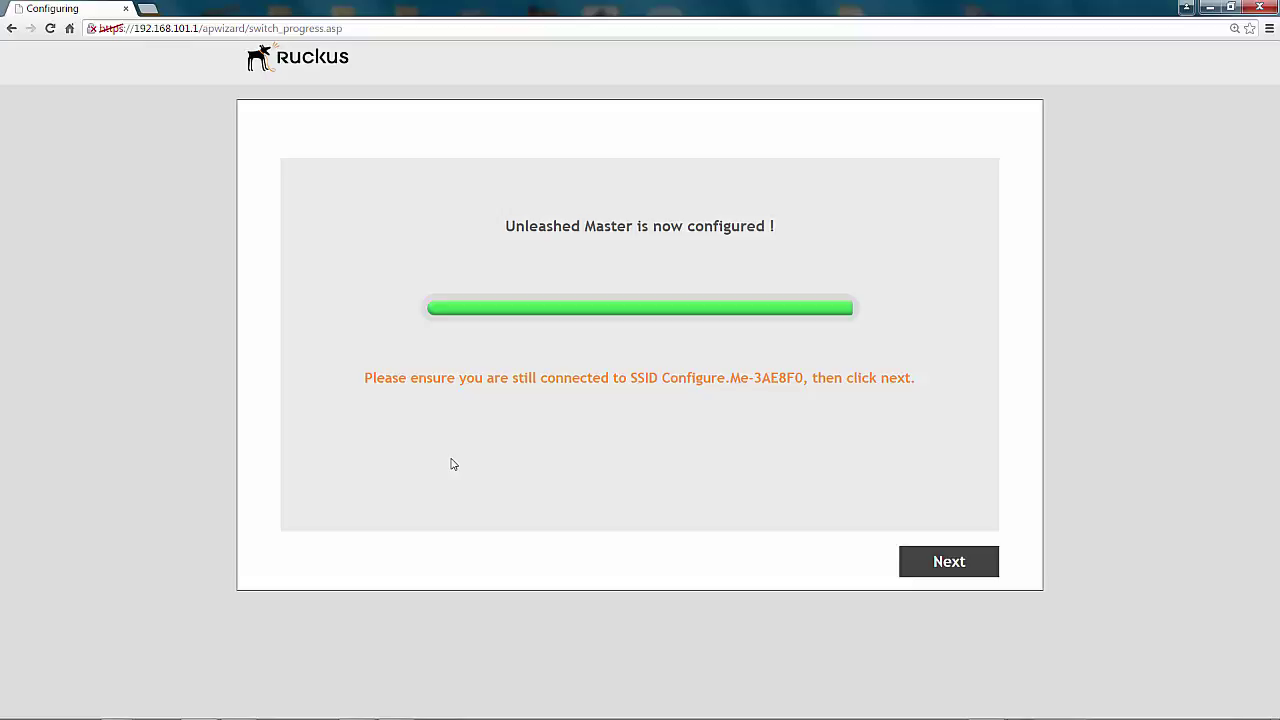
Confirm in the Wi-Fi list that the PC is still on Configure.Me-3AE8F0.
mouse_move(990, 716)
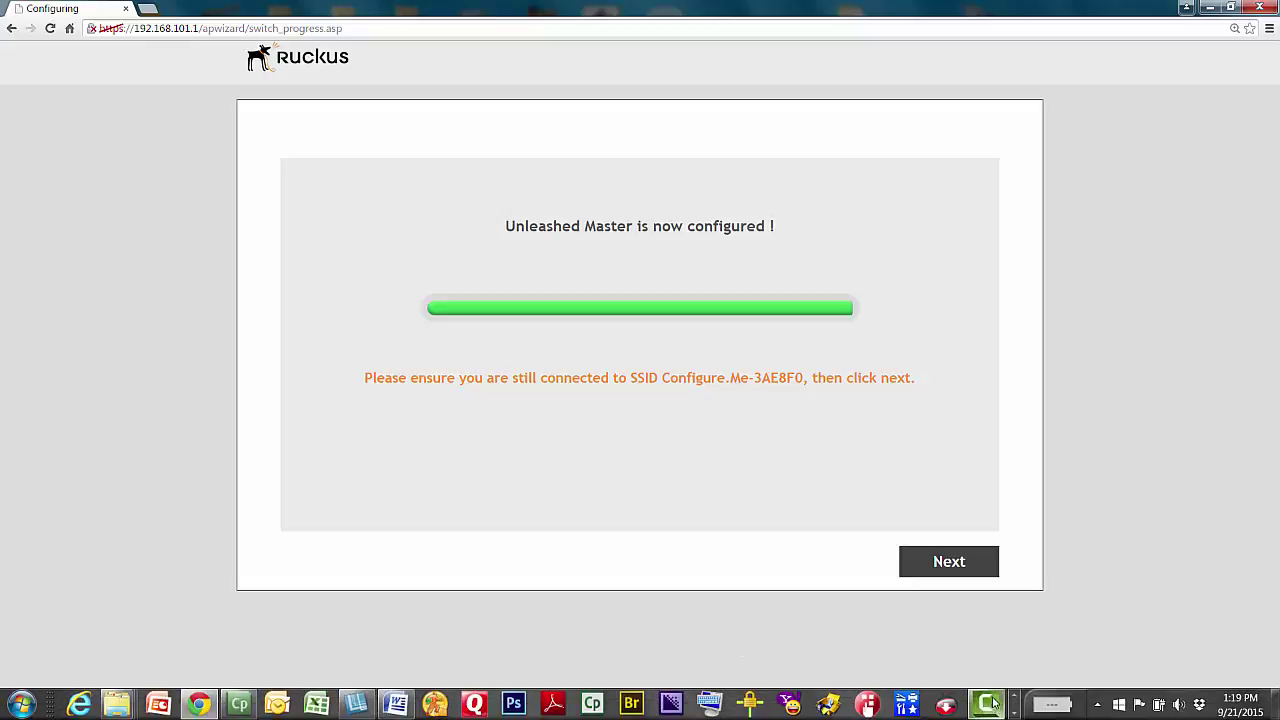
left_click(1097, 704)
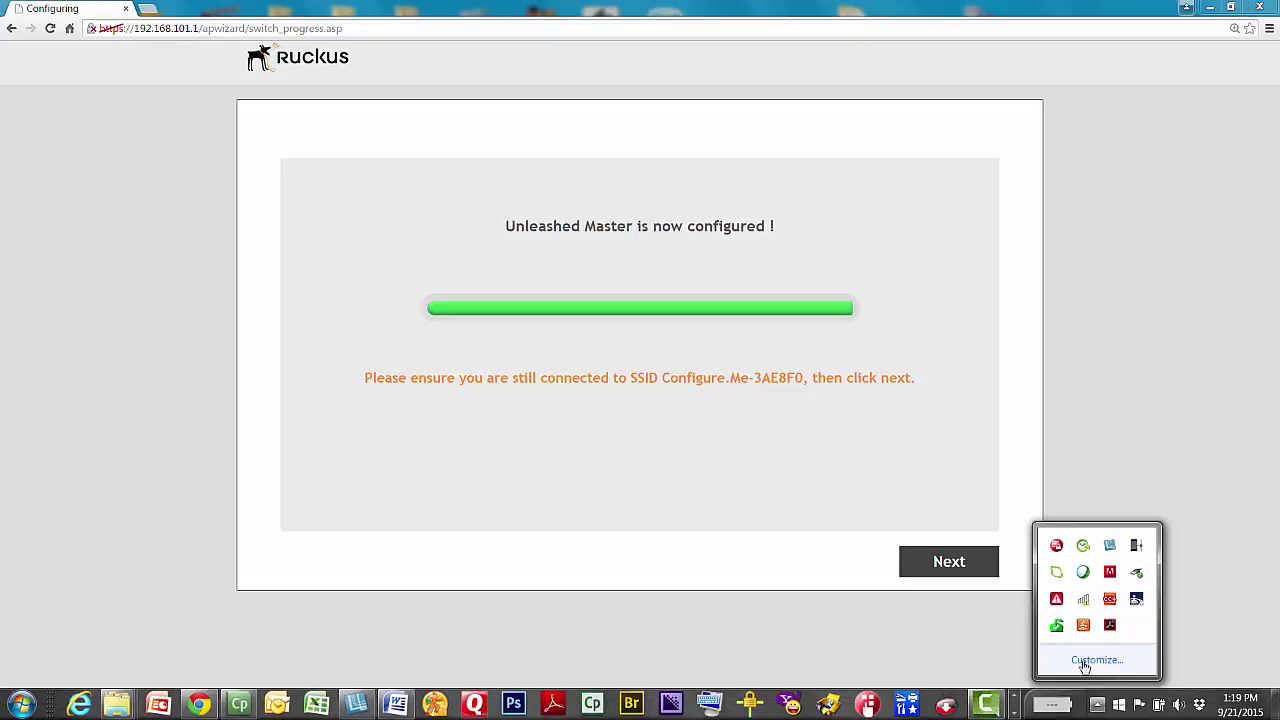
left_click(1083, 598)
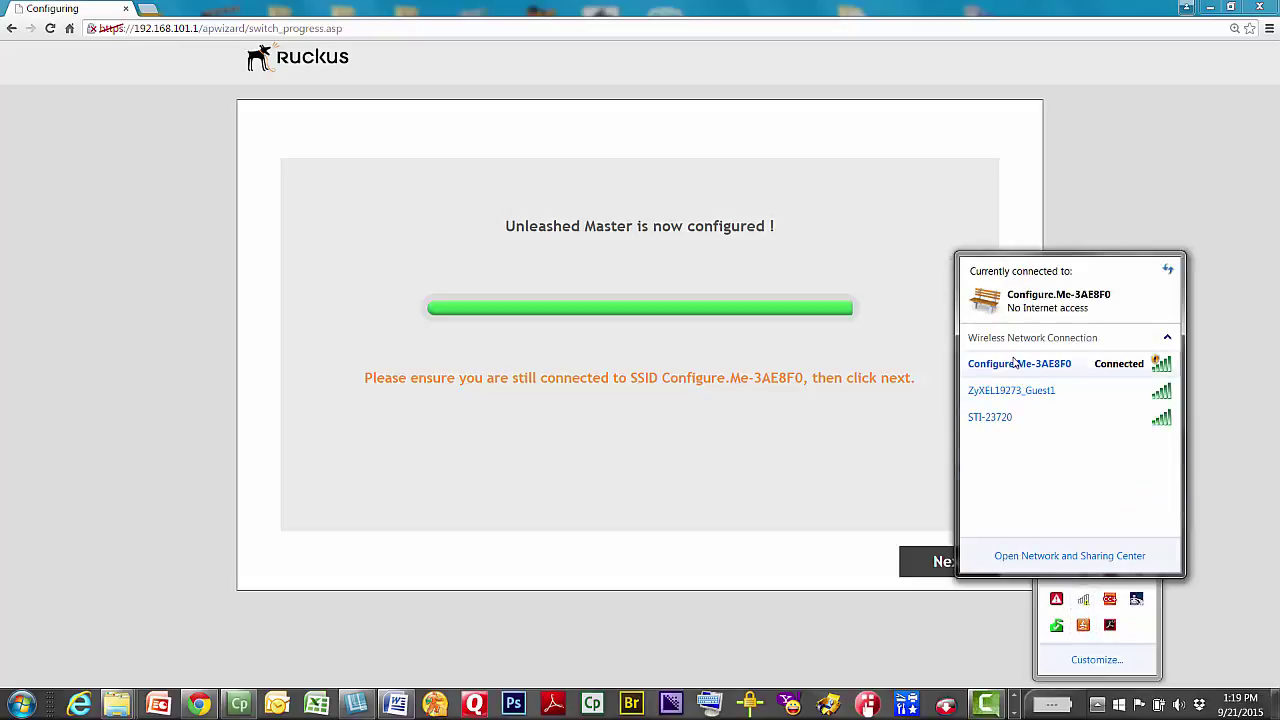
left_click(803, 463)
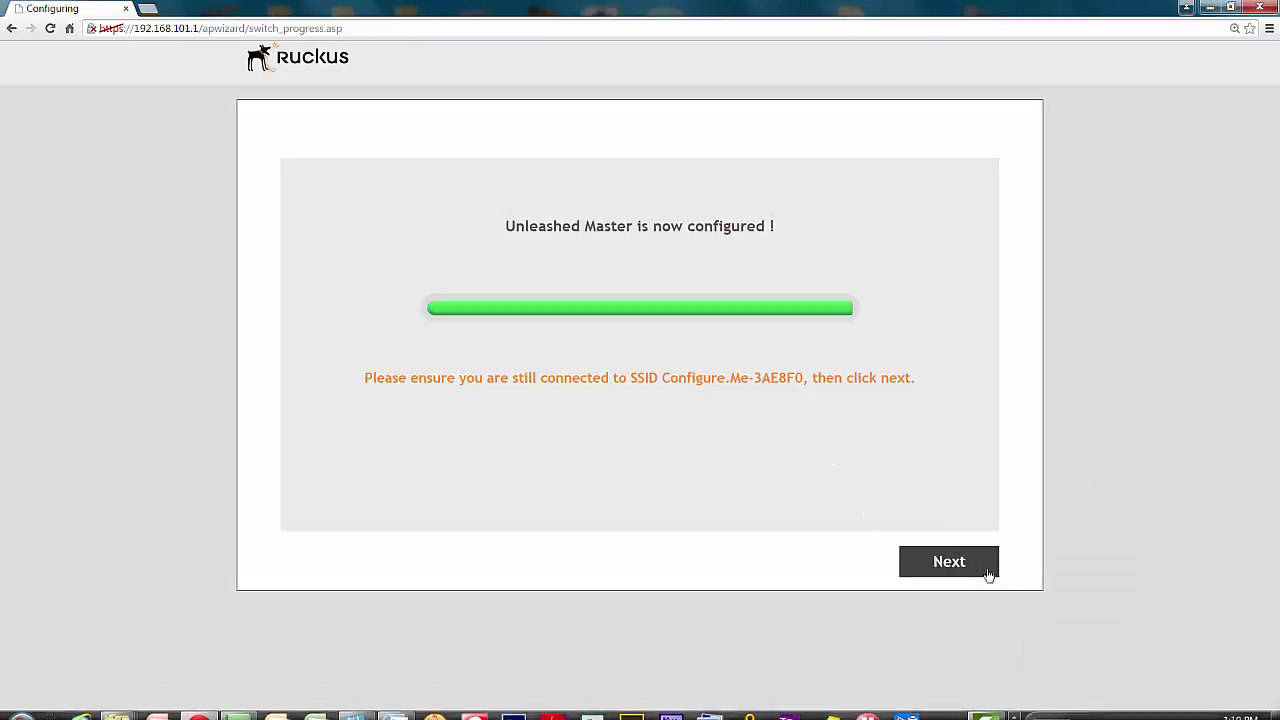
Continue to the System step, bypassing the certificate warning for unleashed.ruckuswireless.com.
left_click(948, 562)
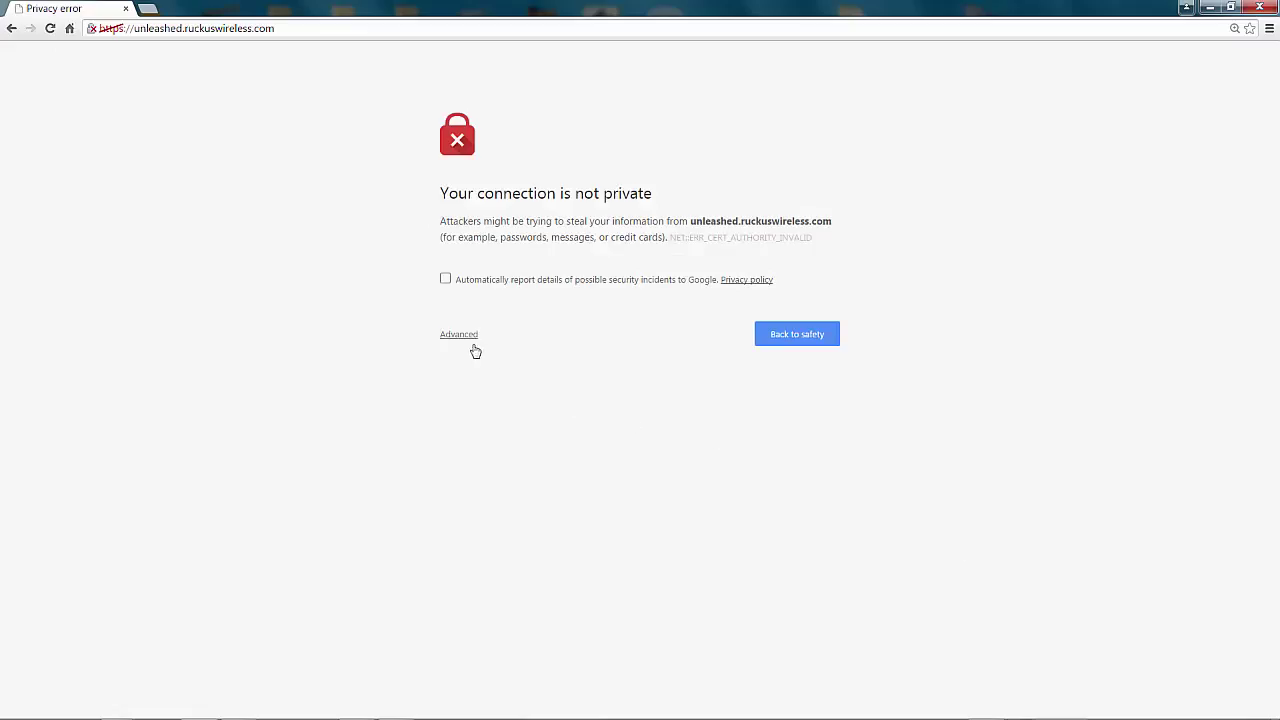
left_click(465, 336)
left_click(486, 448)
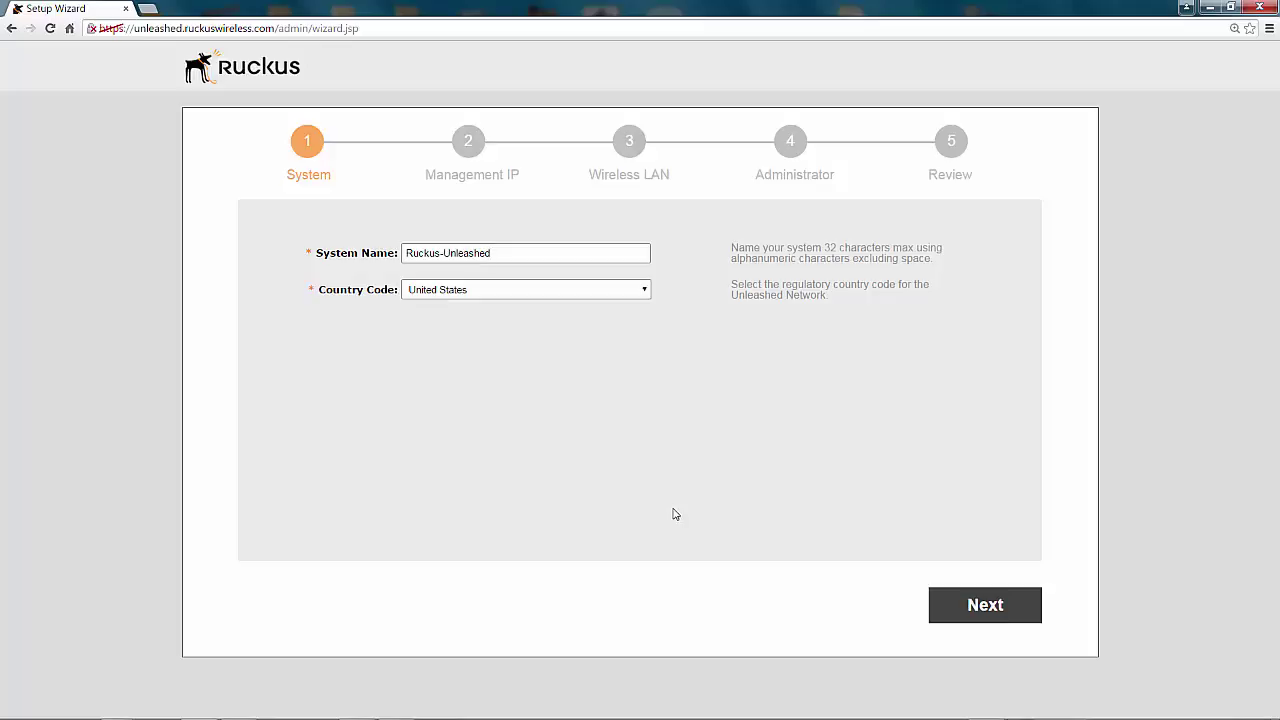
Set the system name to Fresno_Coffee, keep country code United States, and continue.
key("ctrl+a")
key("BackSpace")
type("Fresno_Coffee")
left_click(645, 290)
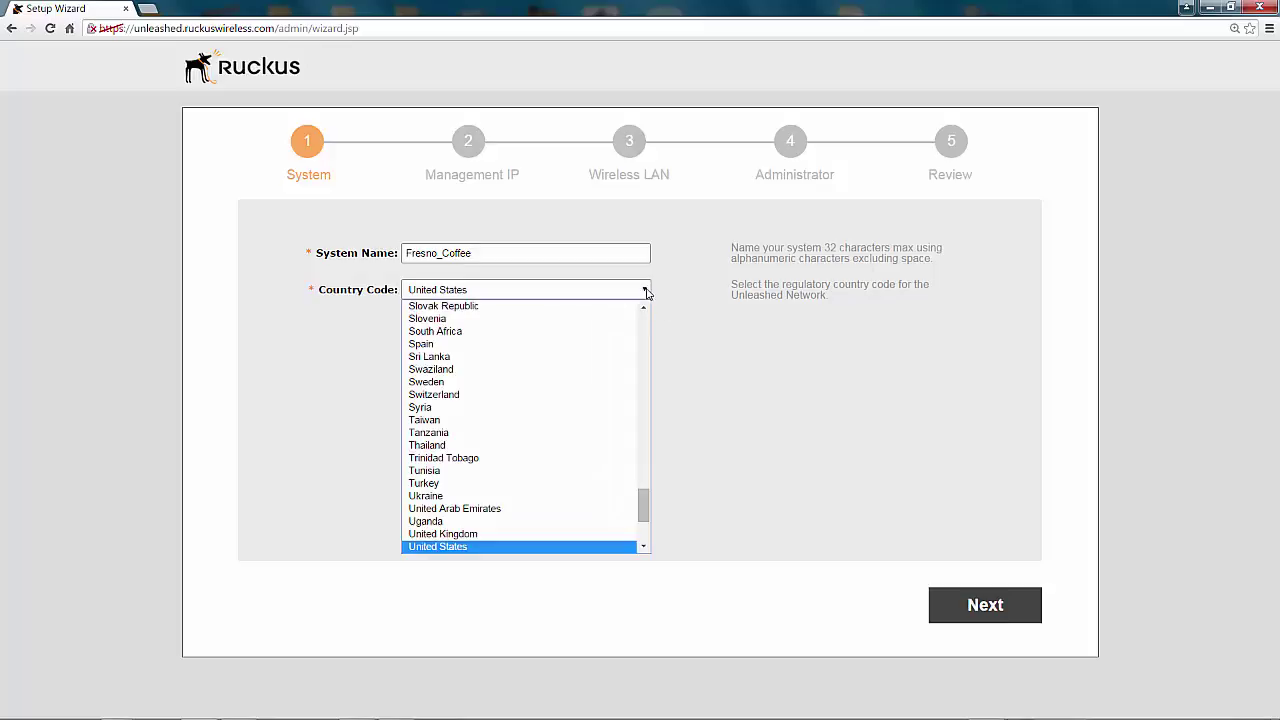
mouse_move(645, 505)
left_mouse_down()
mouse_move(646, 363)
mouse_move(665, 336)
mouse_move(651, 500)
left_mouse_up()
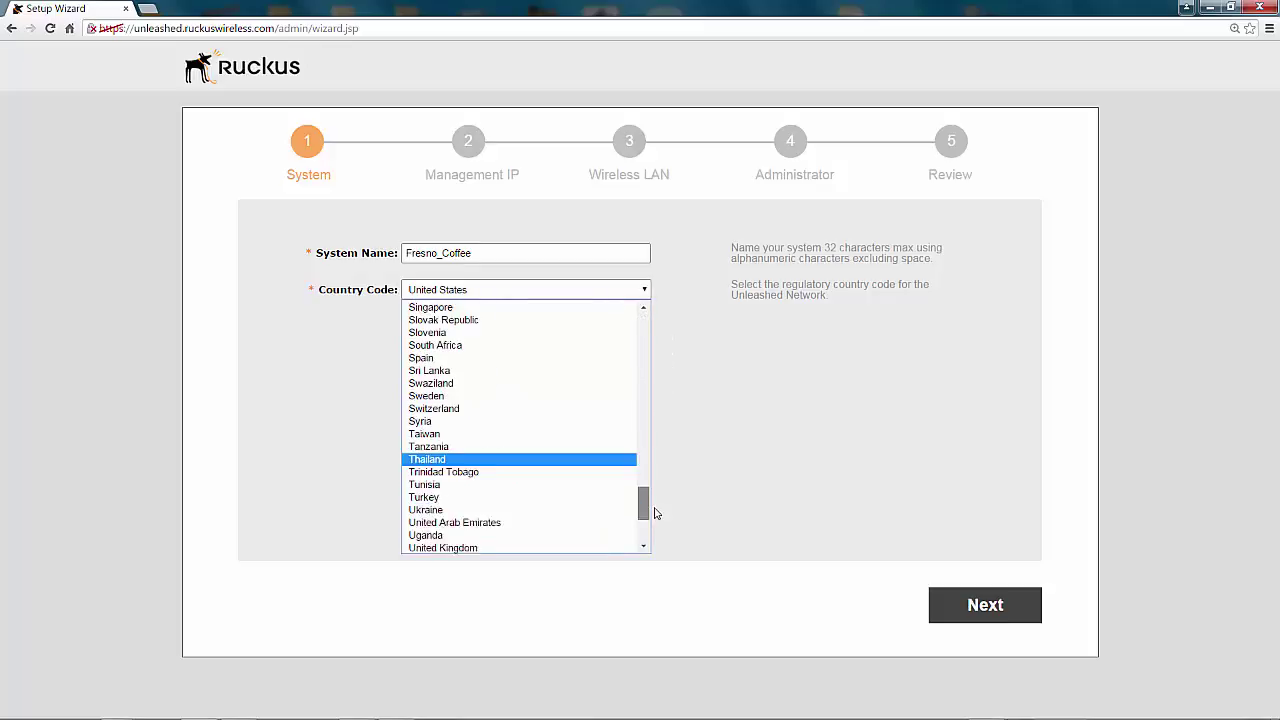
left_click(532, 289)
left_click(965, 606)
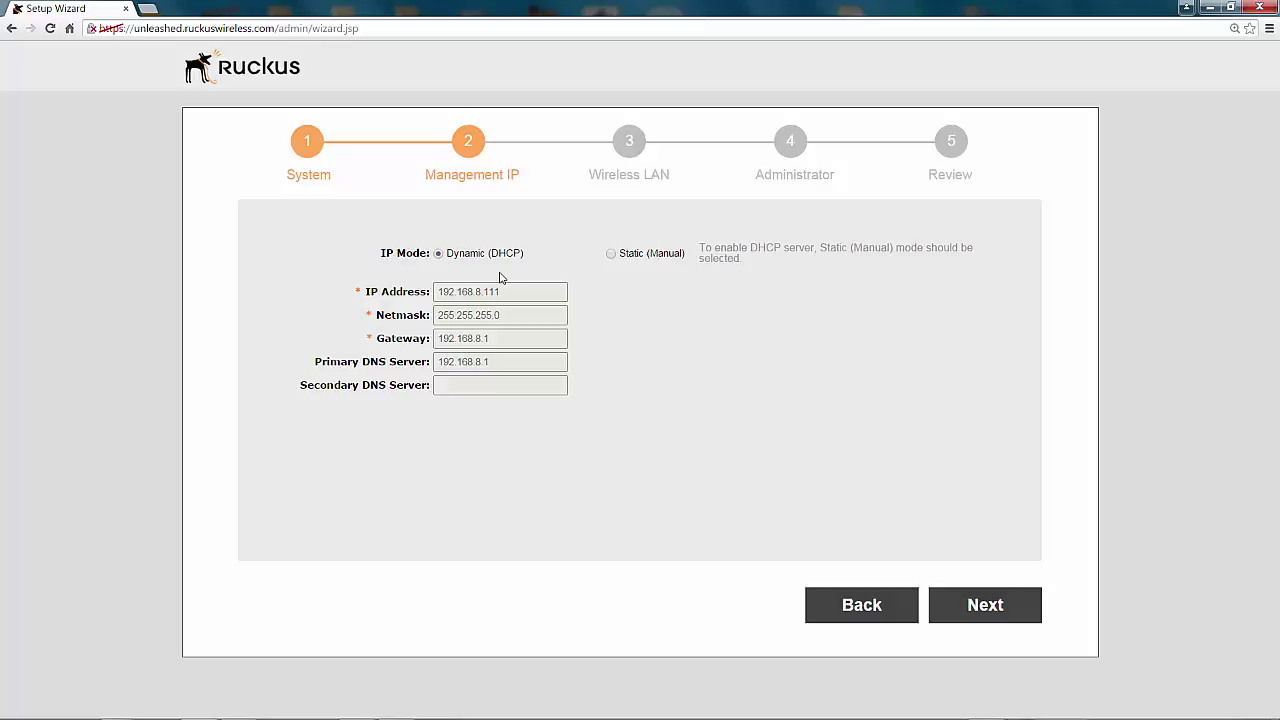
Keep the management IP on Dynamic (DHCP) and move to the Wireless LAN step.
left_click(980, 604)
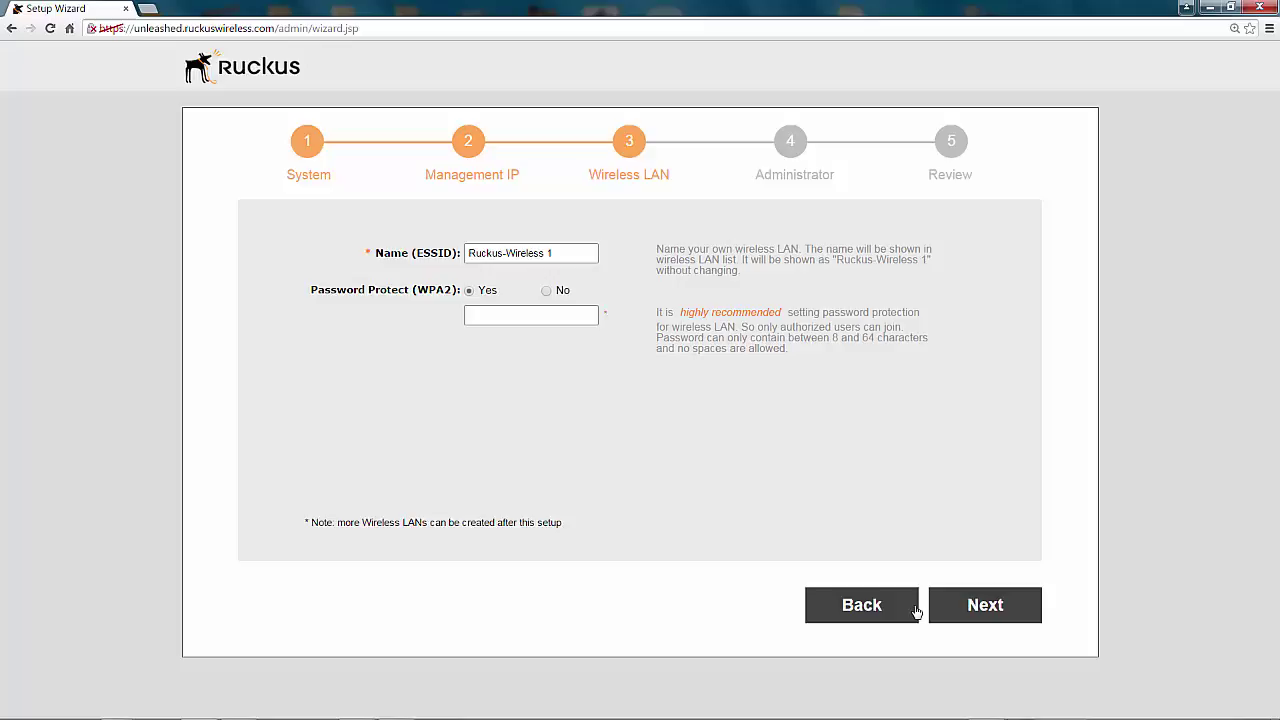
Rename the ESSID to Fresno_Coffee_U2 and enter its WPA2 network password.
left_click(579, 252)
key("BackSpace")
key("BackSpace")
key("BackSpace")
key("BackSpace")
key("BackSpace")
key("BackSpace")
key("BackSpace")
key("BackSpace")
key("BackSpace")
key("BackSpace")
key("BackSpace")
key("BackSpace")
key("BackSpace")
key("BackSpace")
key("BackSpace")
key("BackSpace")
key("BackSpace")
type("Fresno_Coff")
type("e_U2")
key("Left")
key("Left")
key("Left")
type("e")
key("End")
left_click(481, 319)
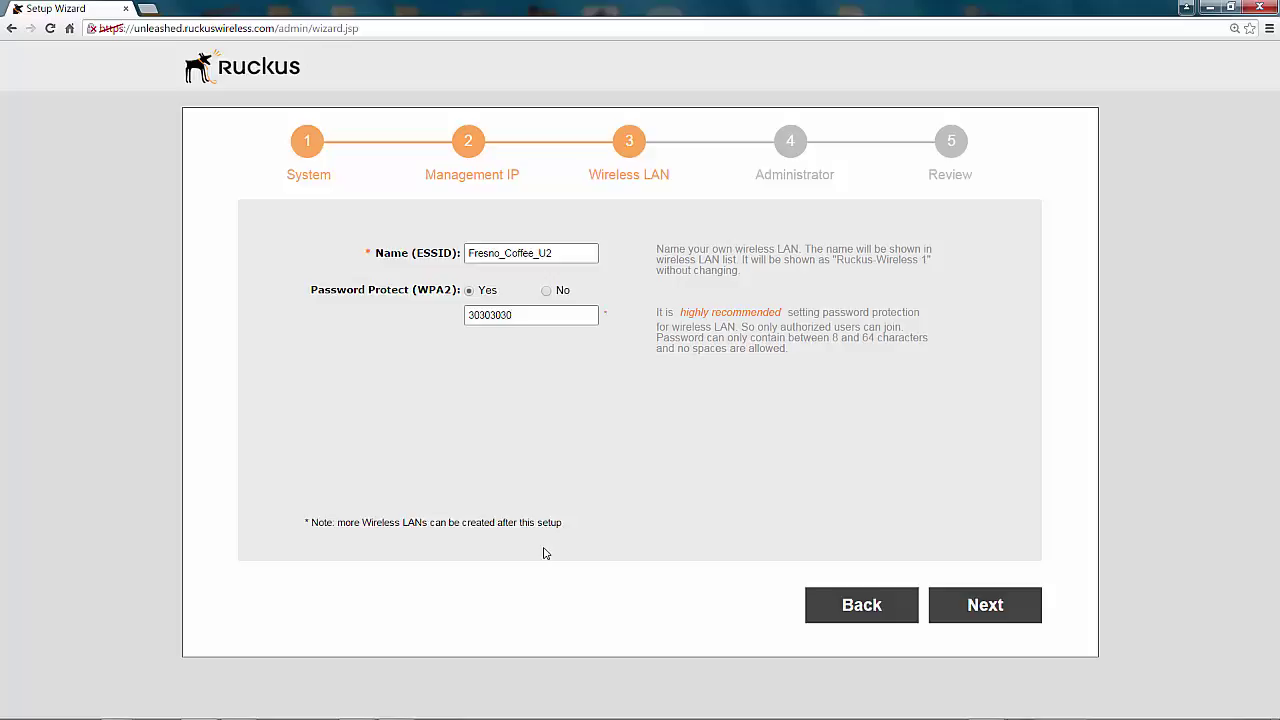
Enter the administrator password and confirmation, retyping it to fix the mismatch error.
left_click(982, 606)
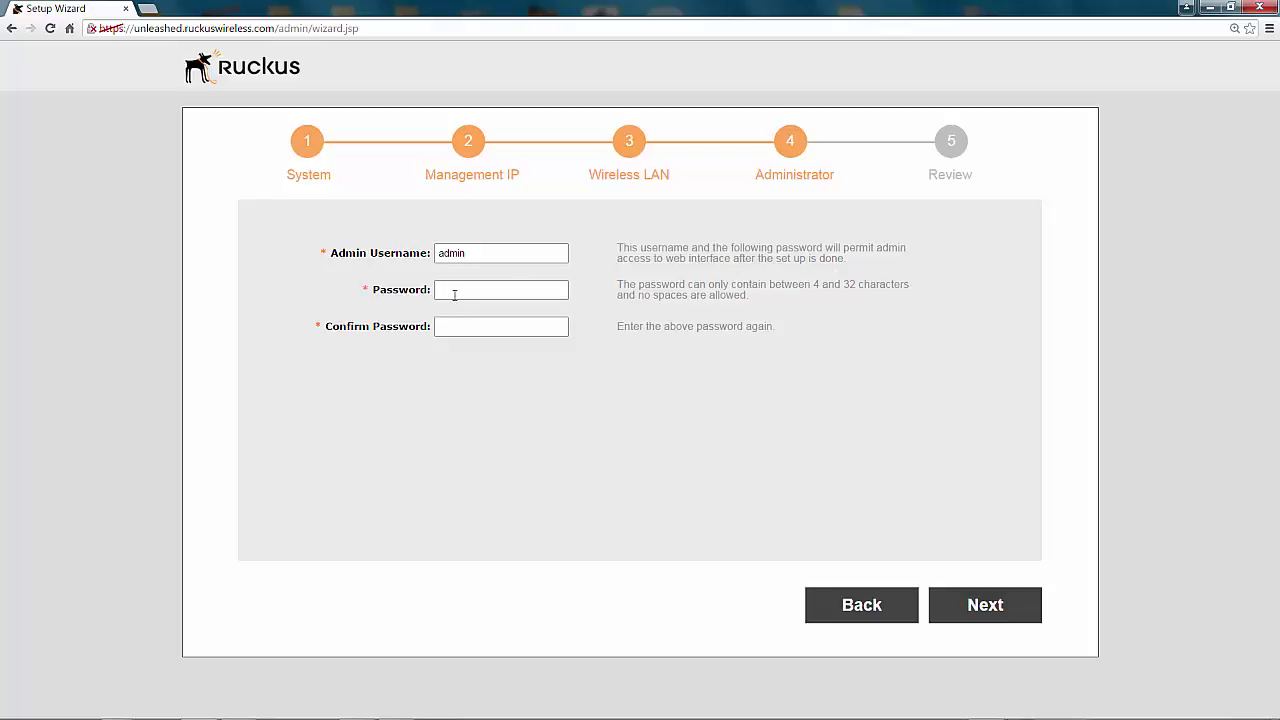
type("••••••••••••••")
left_click(985, 607)
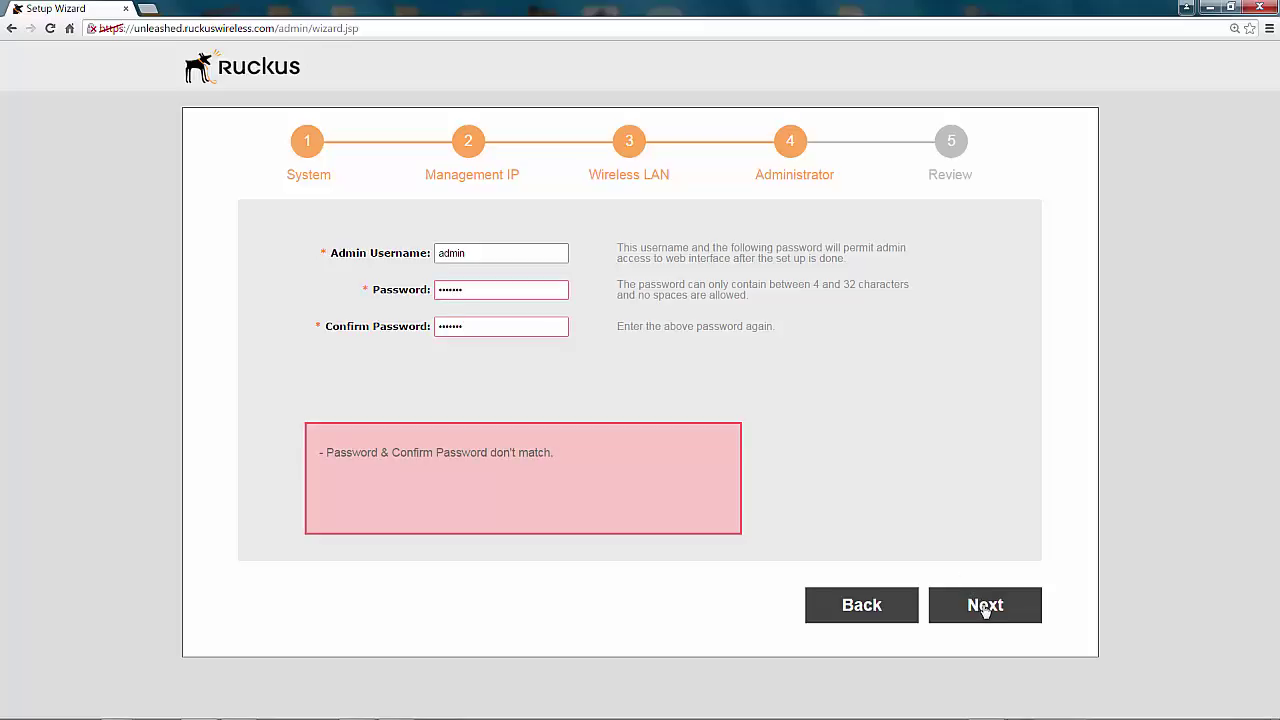
left_click(482, 288)
key("BackSpace")
key("BackSpace")
key("BackSpace")
key("BackSpace")
key("BackSpace")
key("BackSpace")
type("••••••")
Review the summary, briefly revealing the admin password, then finish the setup.
left_click(980, 603)
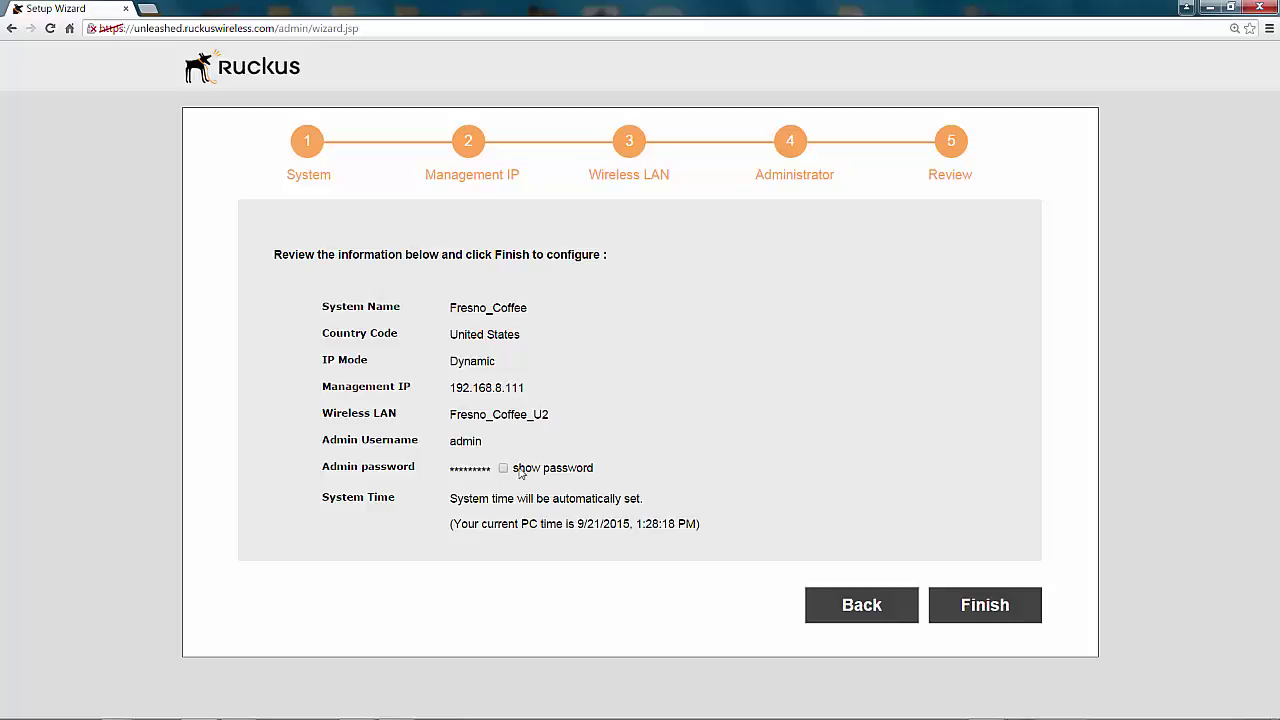
left_click(504, 470)
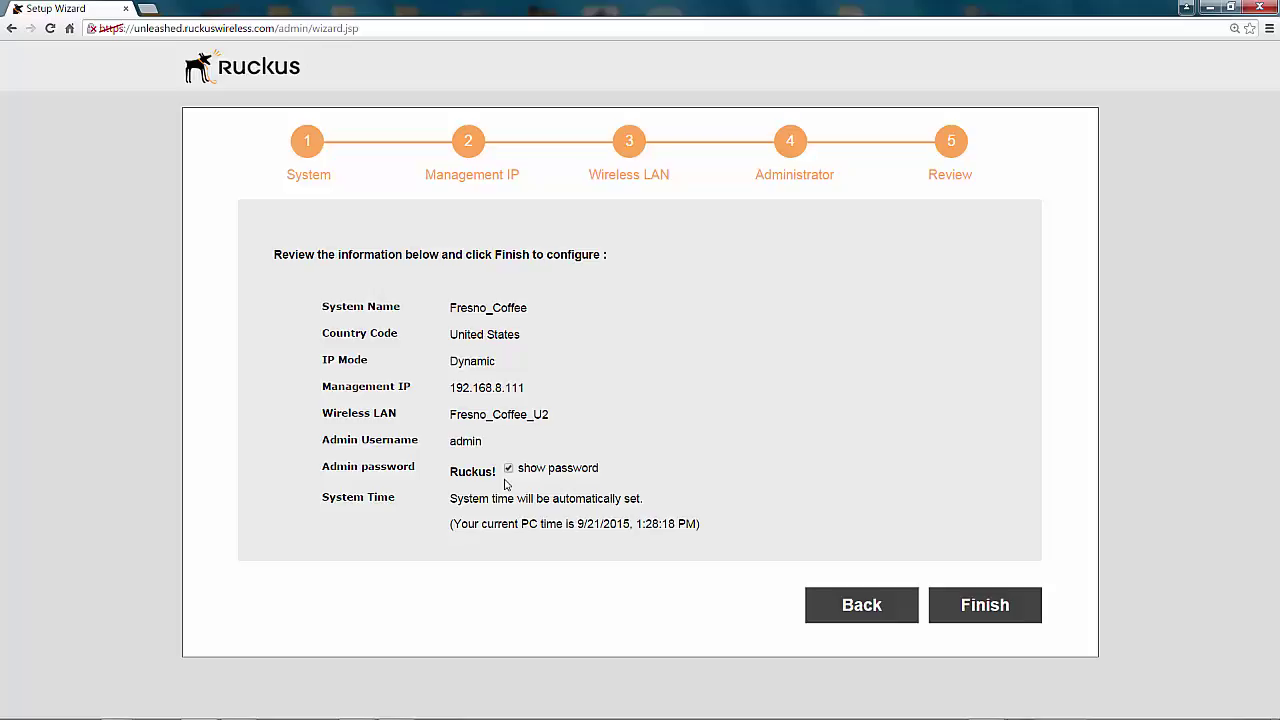
left_click(509, 470)
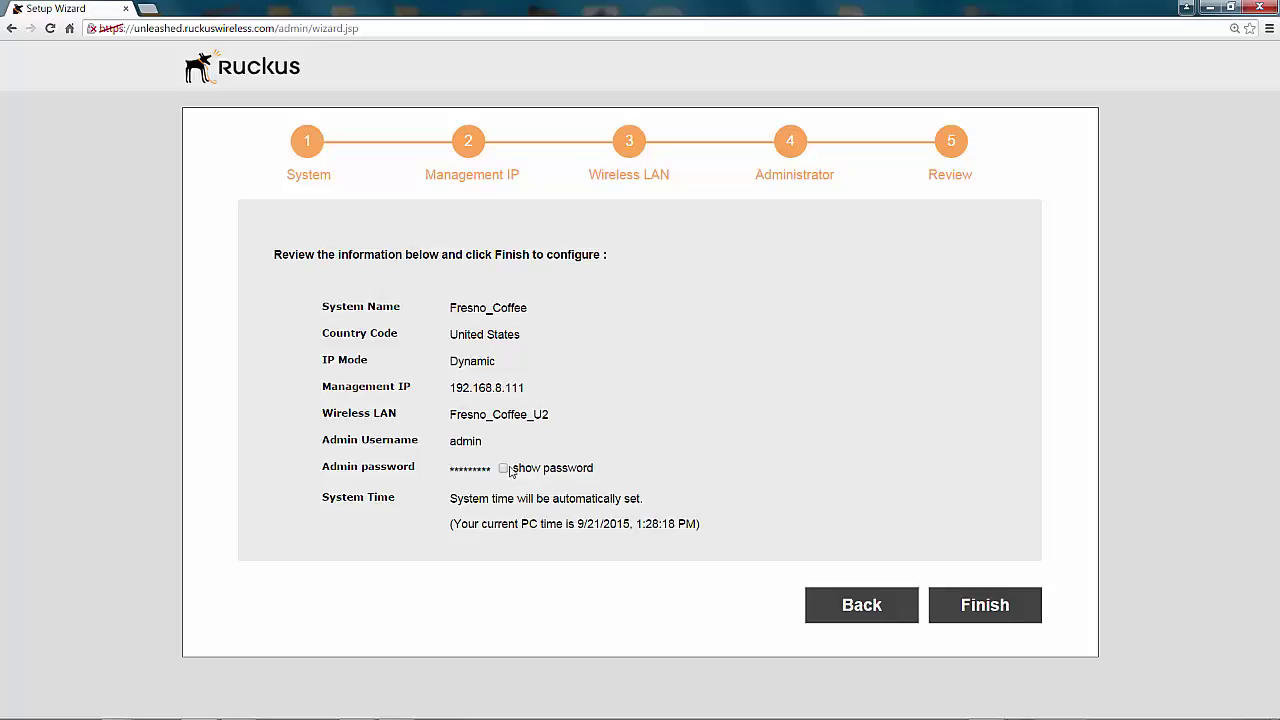
left_click(984, 610)
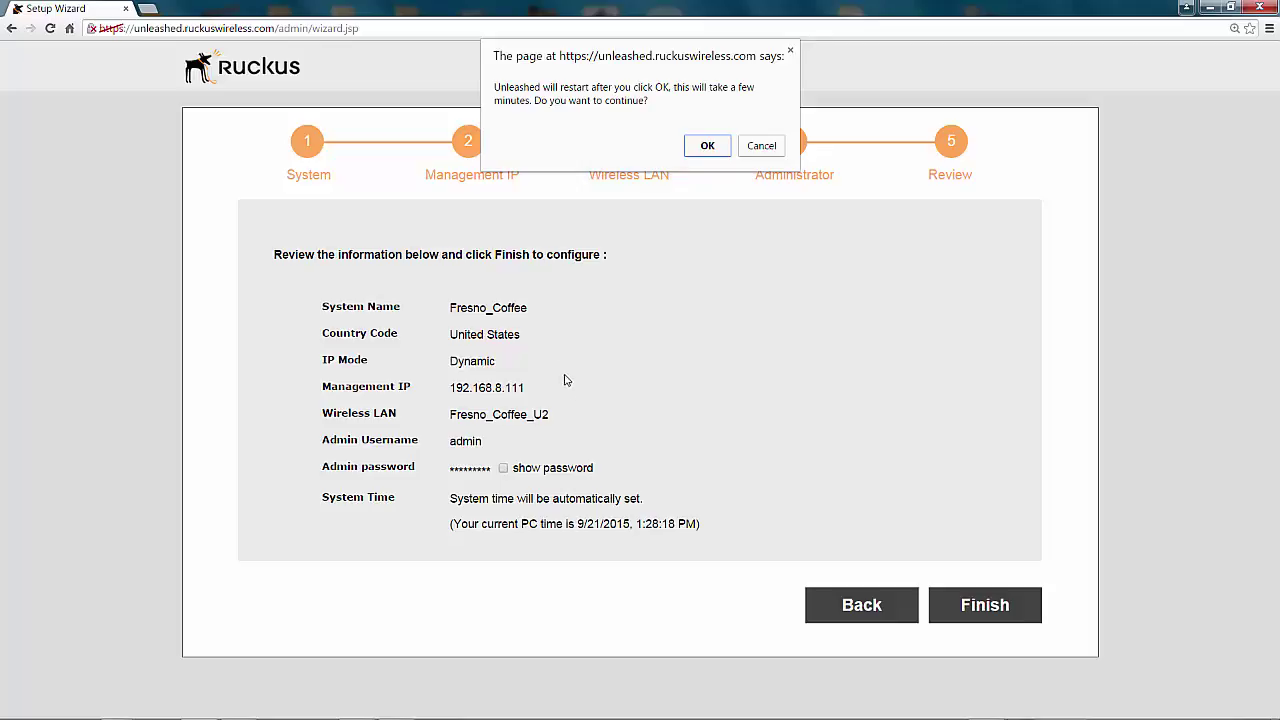
Approve the Unleashed restart so the master applies the new Fresno_Coffee_U2 settings.
left_click(708, 148)
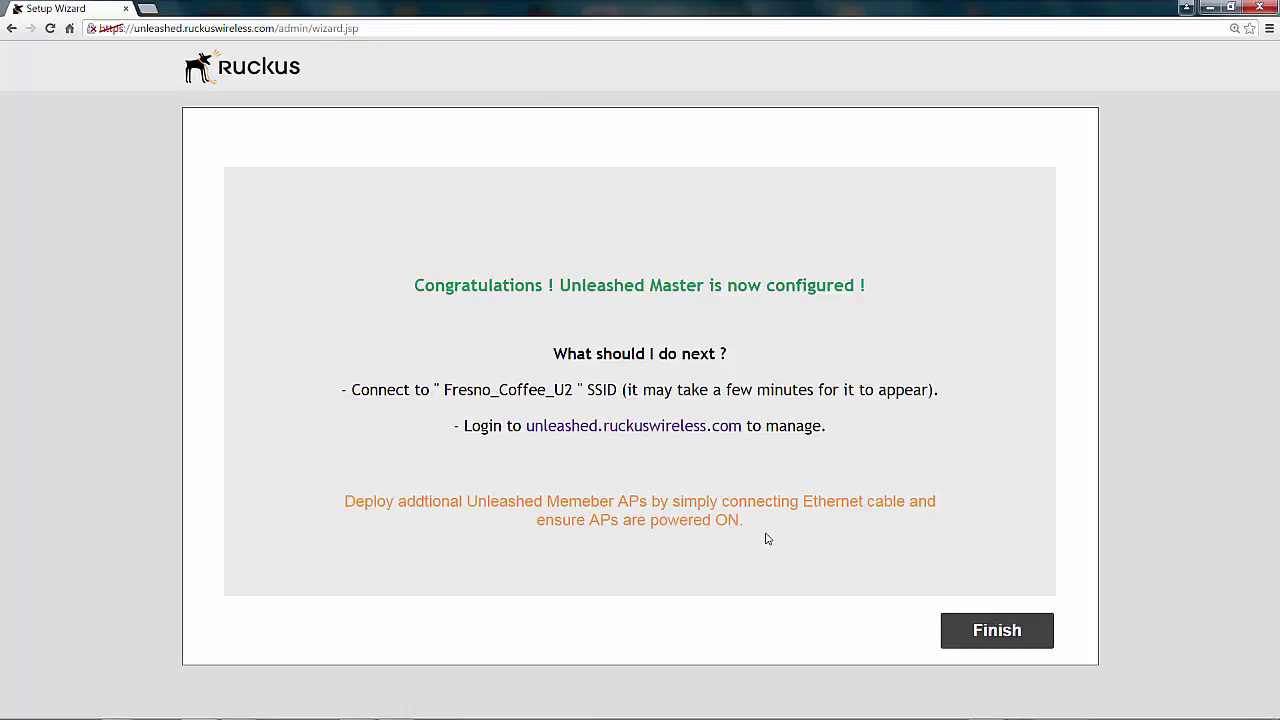
Join the PC to the Fresno_Coffee_U2 Wi-Fi network and finish the setup wizard.
mouse_move(987, 710)
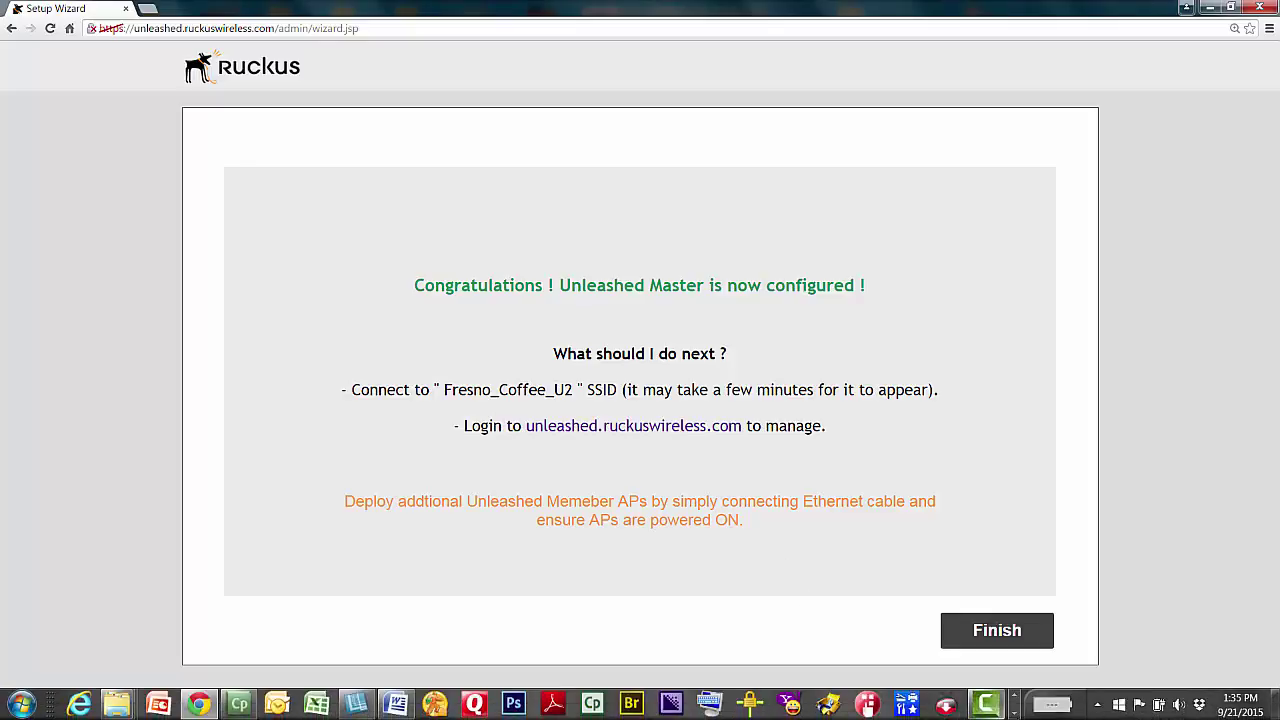
left_click(1097, 704)
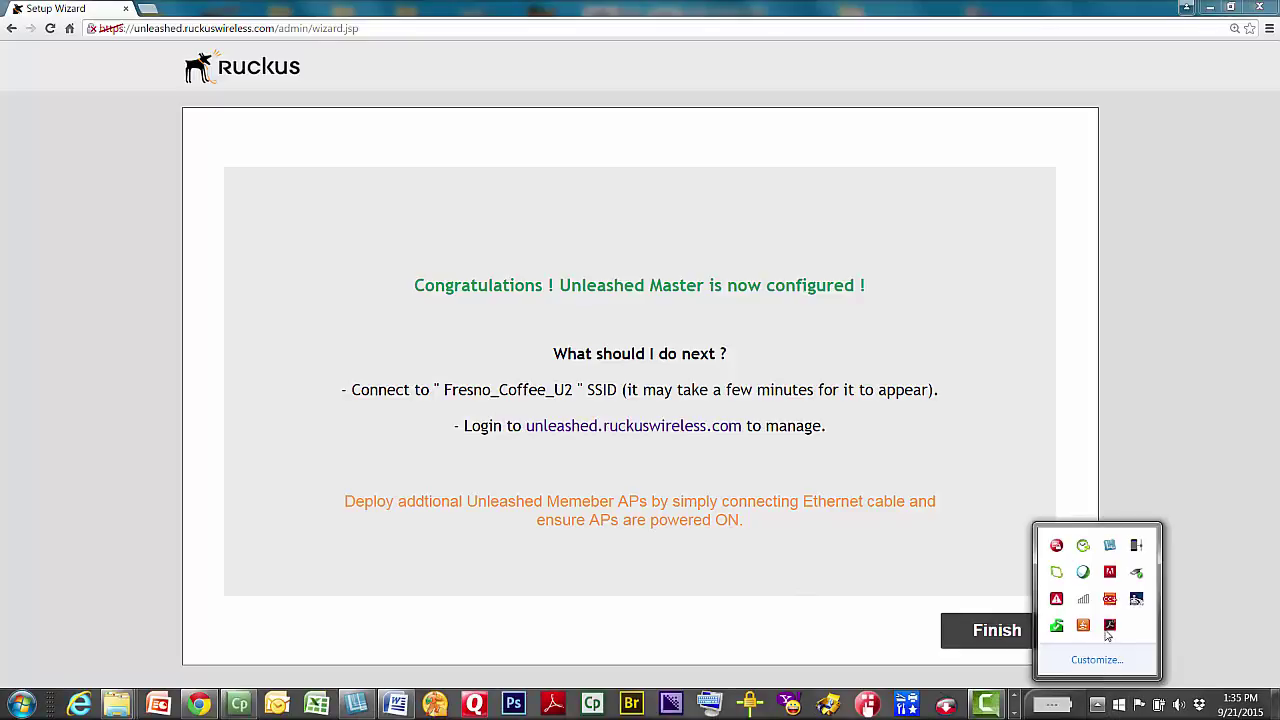
left_click(1083, 598)
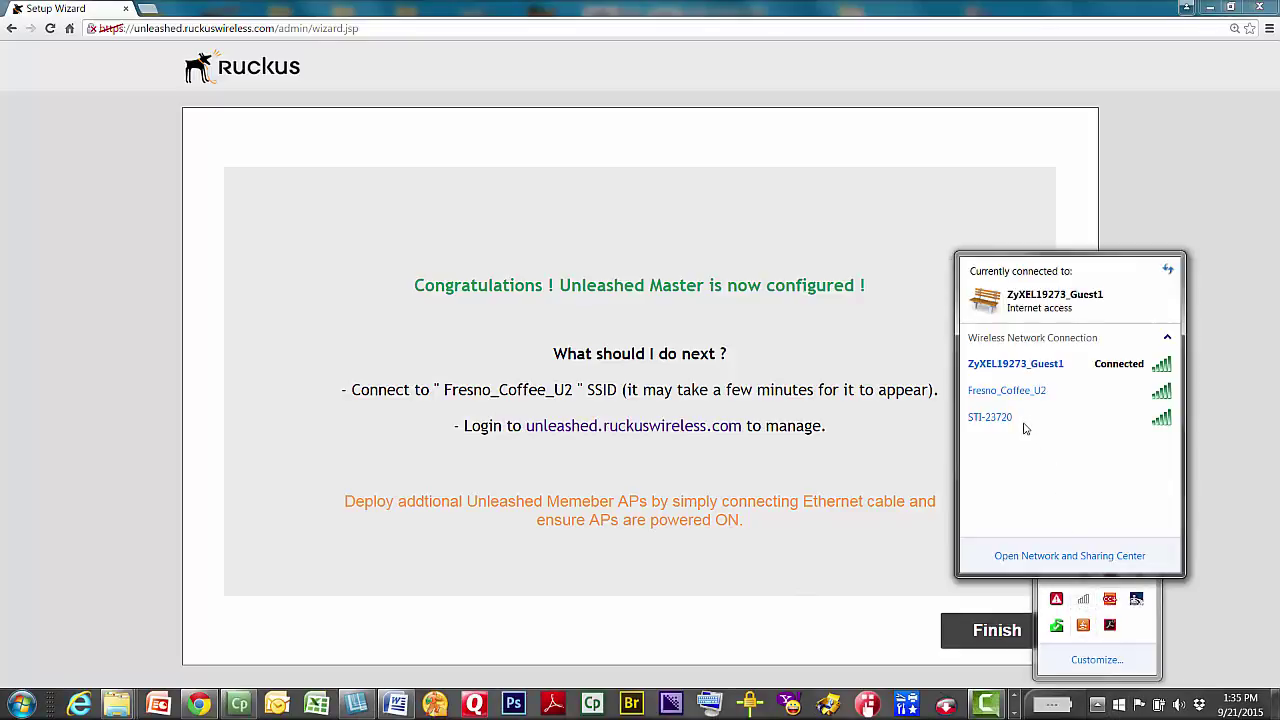
left_click(1008, 392)
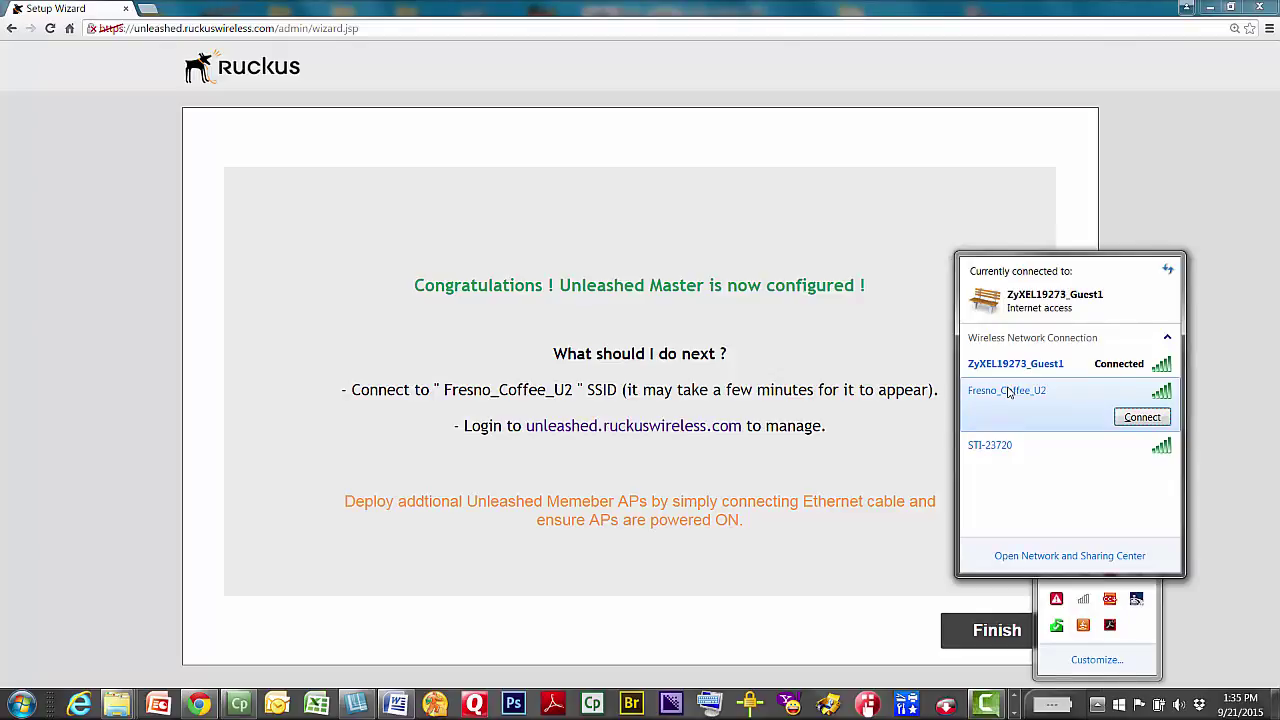
left_click(1126, 419)
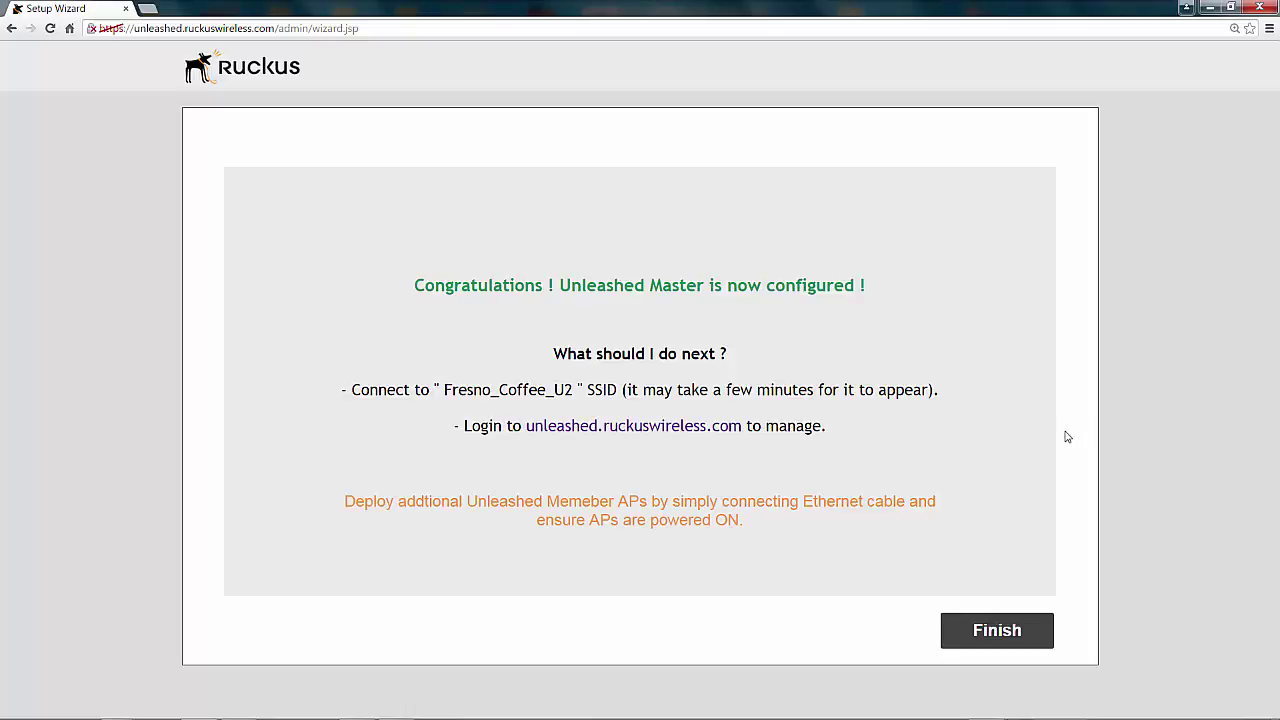
left_click(997, 632)
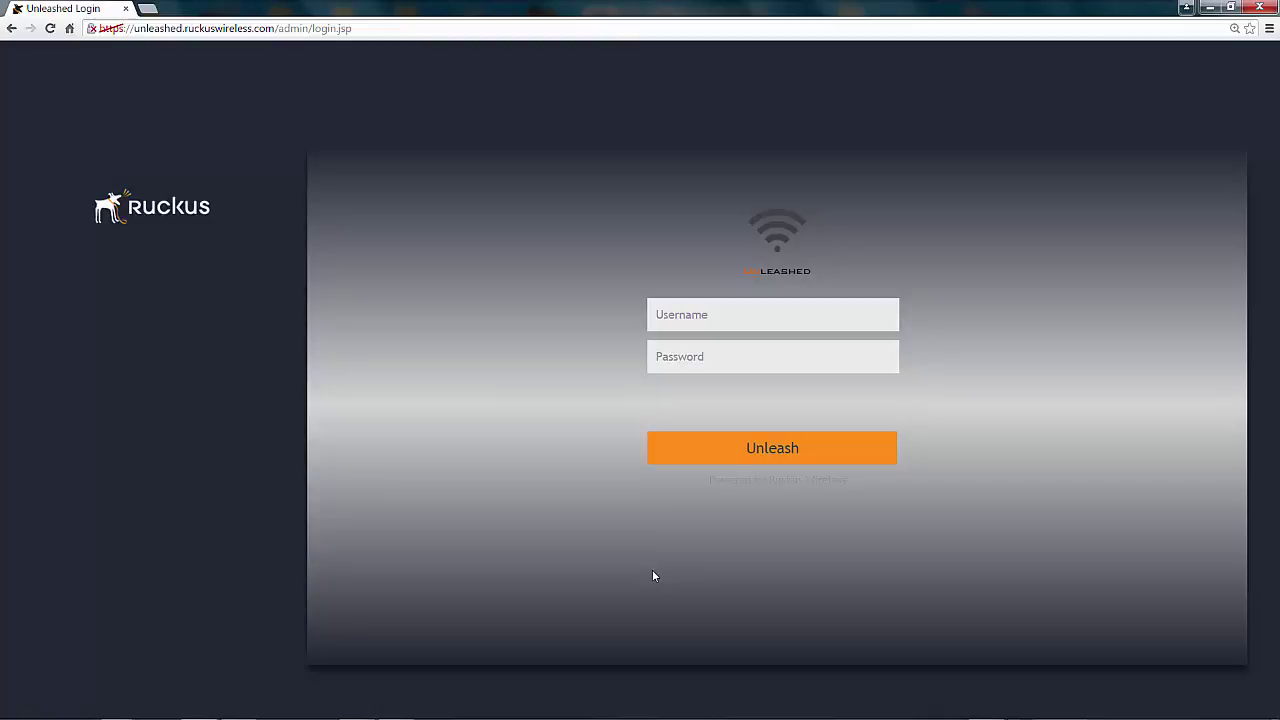
Log in to Unleashed with username 'admin' and the administrator password.
left_click(702, 314)
type("admin")
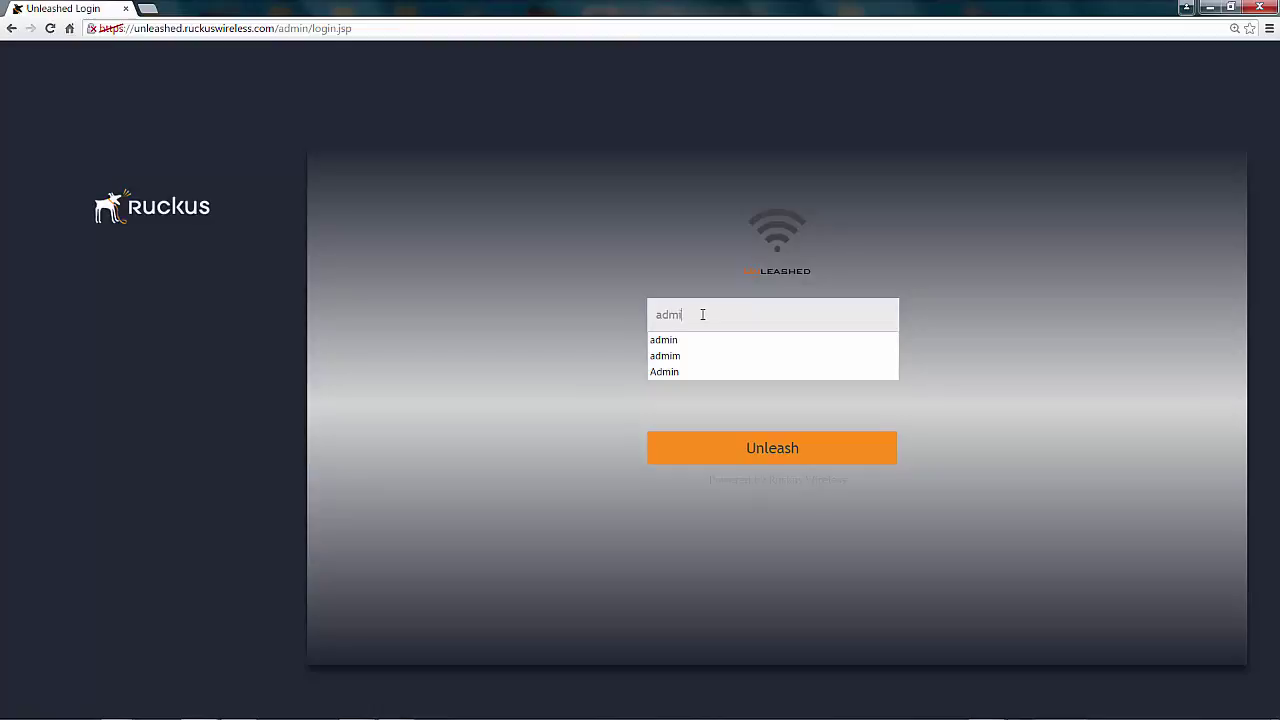
key("Tab")
type("•••••••")
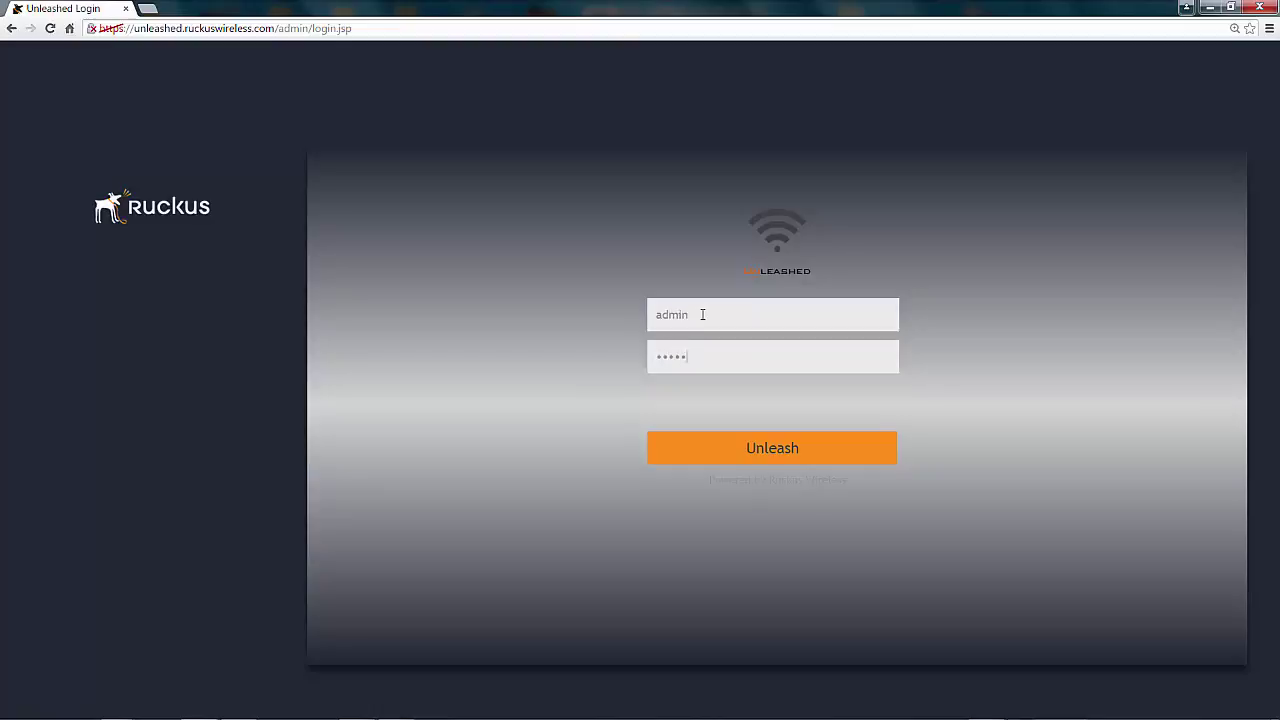
left_click(749, 455)
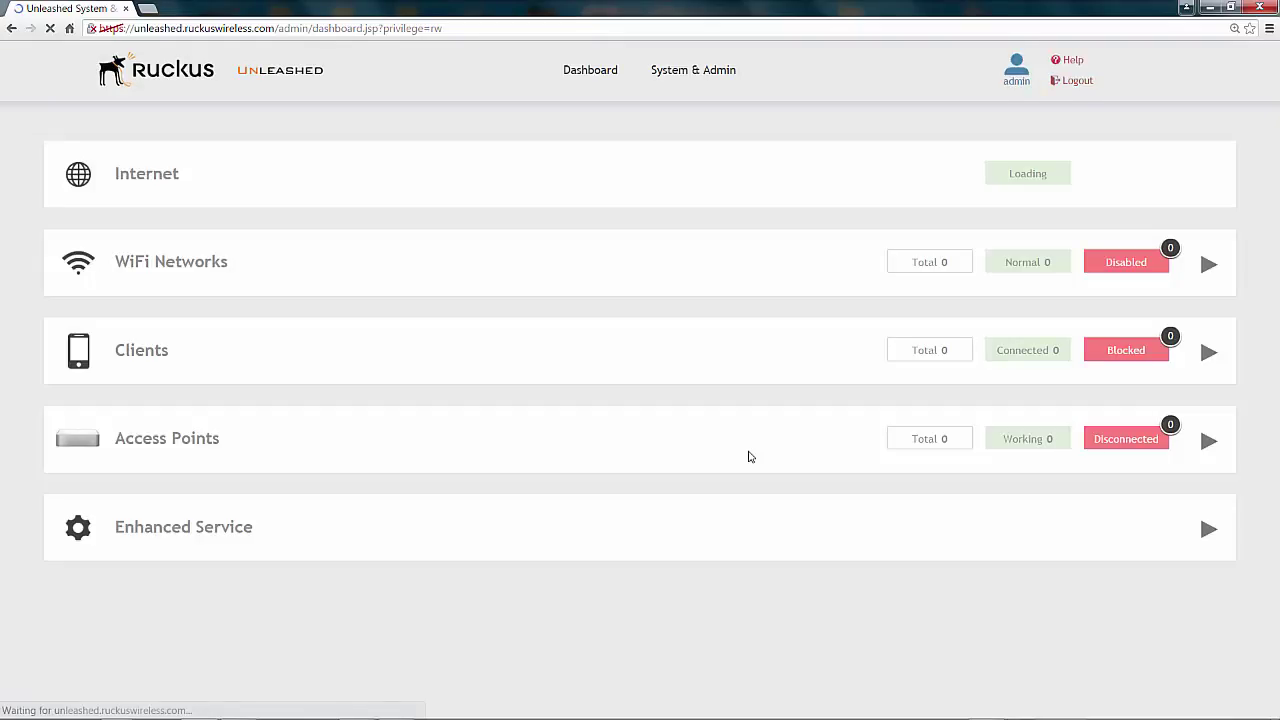